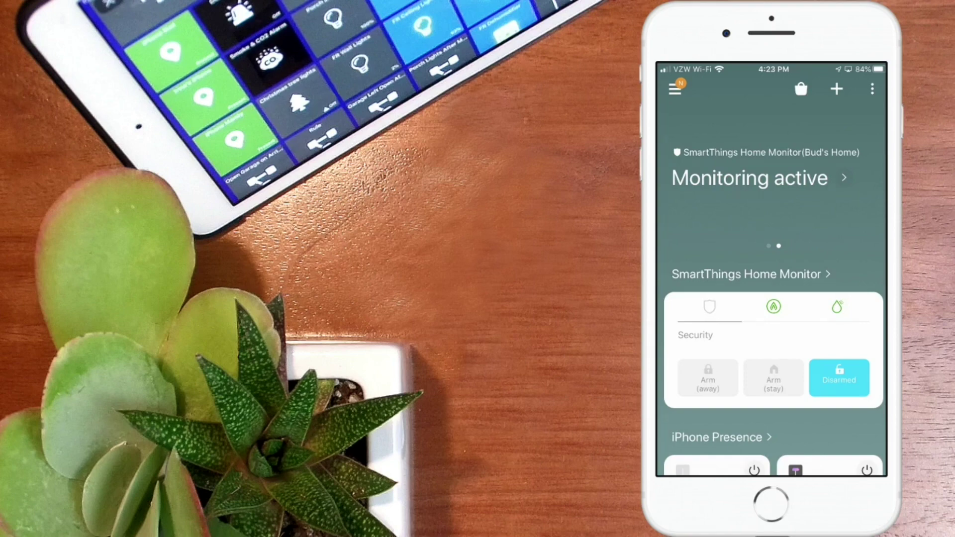
{"action": "scroll", "coordinate": [773, 289], "scroll_direction": "down", "scroll_amount": 15}
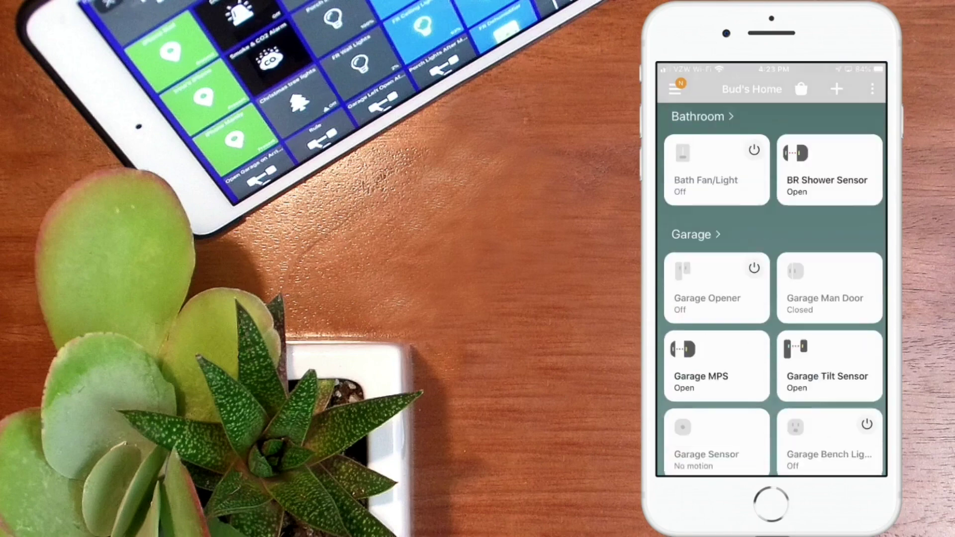
{"action": "scroll", "coordinate": [773, 288], "scroll_direction": "down", "scroll_amount": 5}
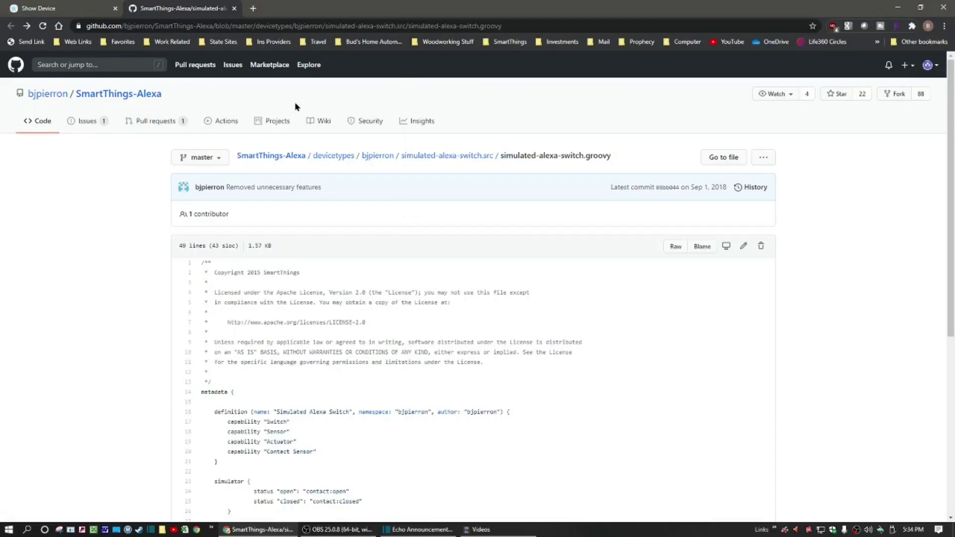
Step: Open the raw version of the simulated-alexa-switch.groovy file from the bjpierron SmartThings-Alexa repository
{"action": "left_click_drag", "start_coordinate": [515, 27], "coordinate": [79, 29]}
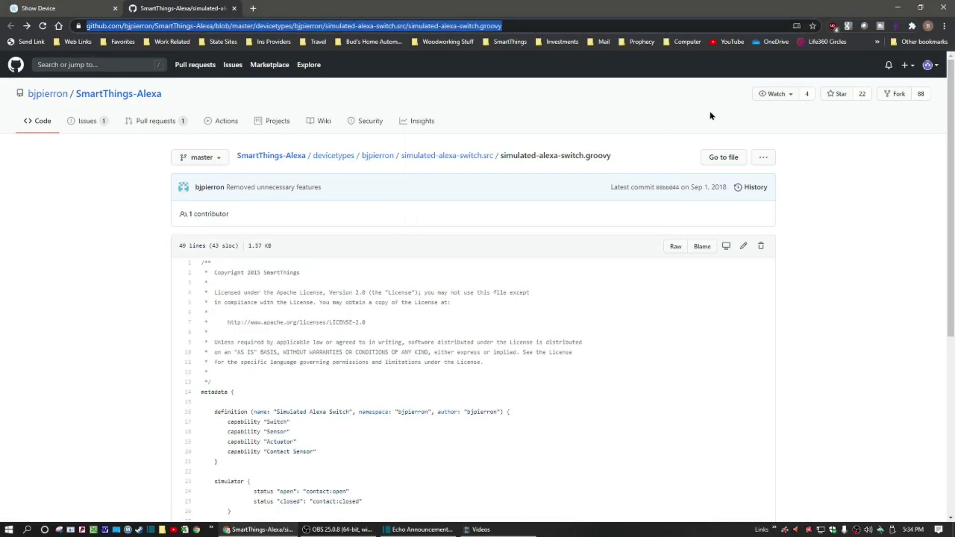
{"action": "left_click", "coordinate": [596, 322]}
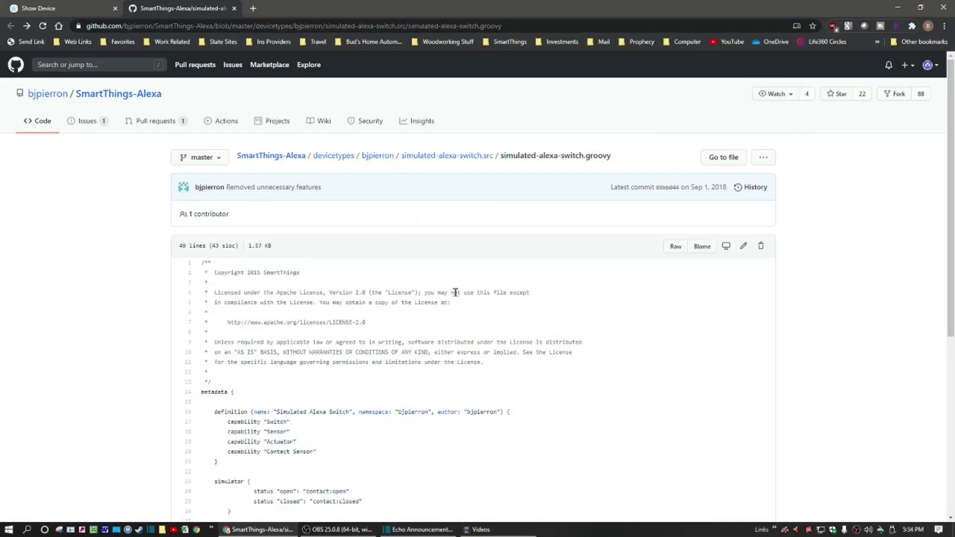
{"action": "left_click_drag", "start_coordinate": [202, 292], "coordinate": [291, 293]}
{"action": "left_click", "coordinate": [665, 264]}
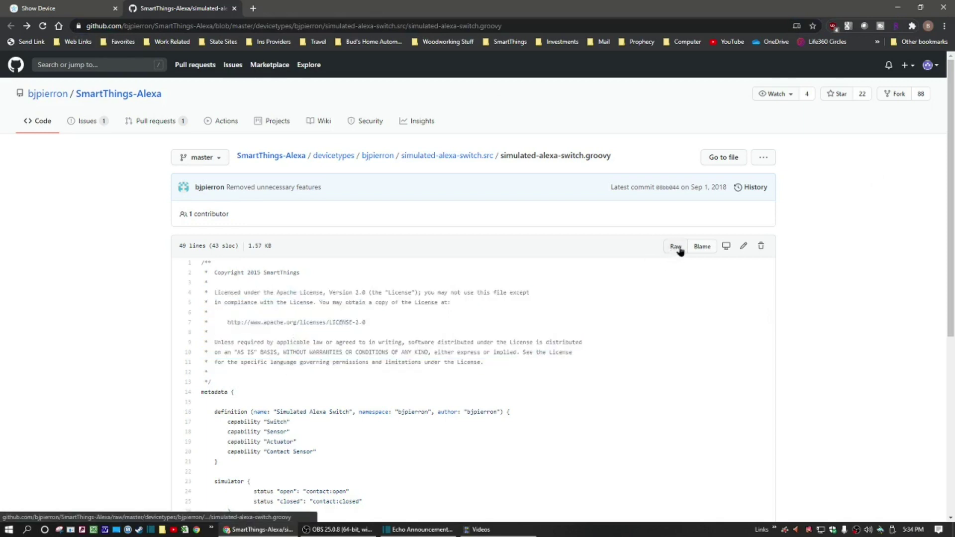
{"action": "left_click", "coordinate": [676, 247]}
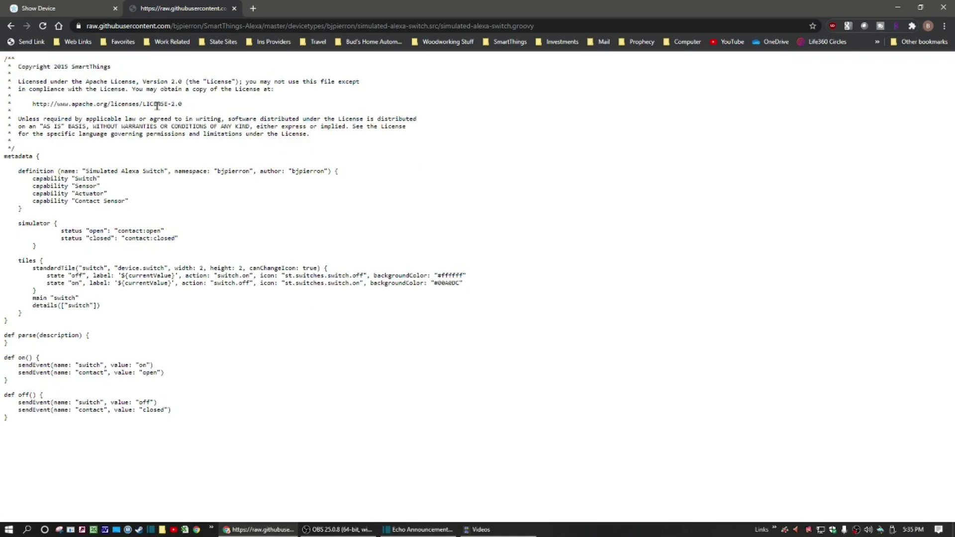
Step: Copy the entire Simulated Alexa Switch source code to the clipboard
{"action": "left_click_drag", "start_coordinate": [179, 424], "coordinate": [126, 104]}
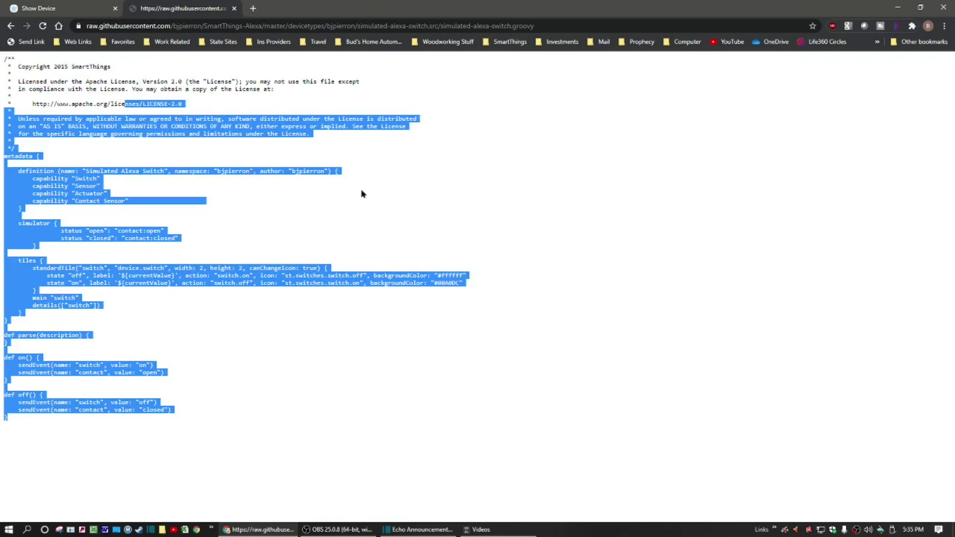
{"action": "left_click", "coordinate": [389, 209]}
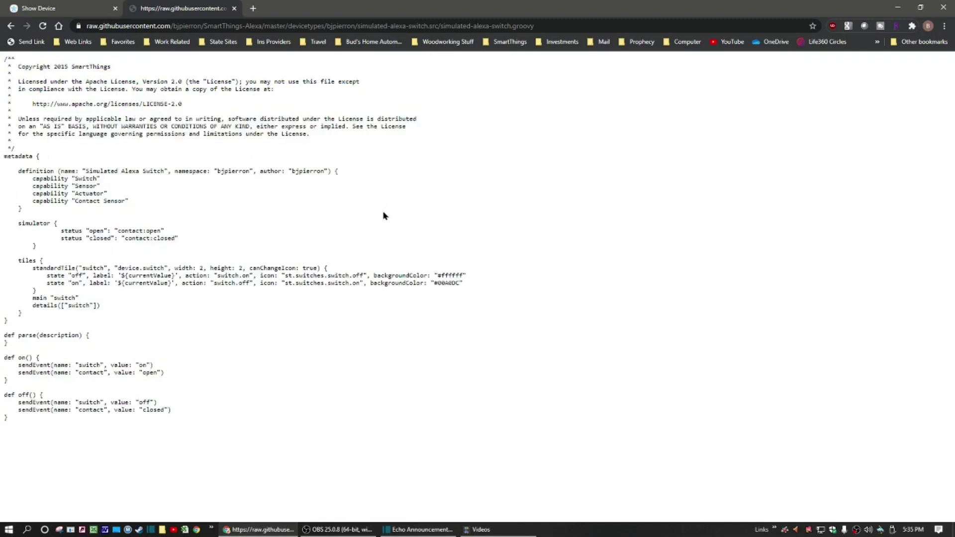
{"action": "key", "text": "ctrl+a"}
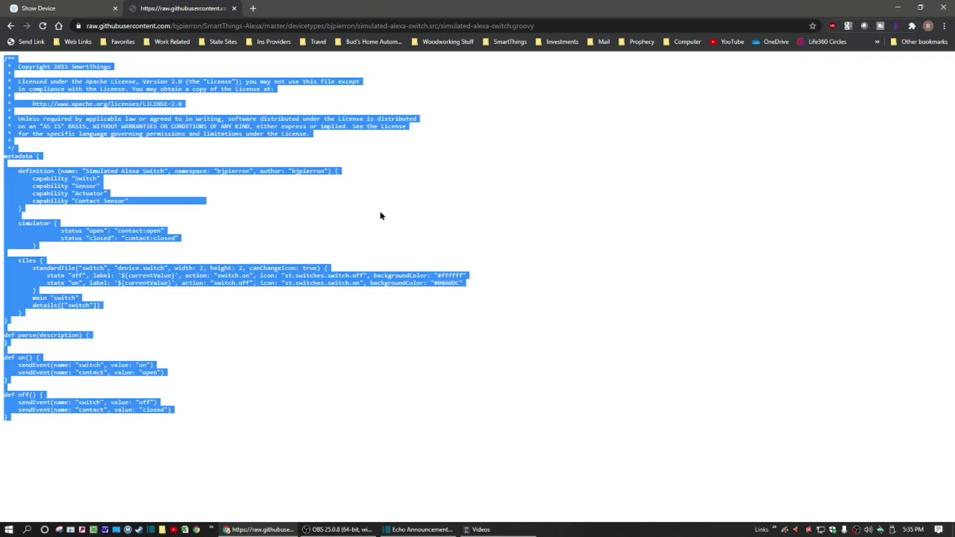
{"action": "right_click", "coordinate": [130, 125]}
{"action": "left_click", "coordinate": [160, 131]}
Step: Switch to the SmartThings Groovy IDE and log in with the Samsung account
{"action": "key", "text": "ctrl+shift+Tab"}
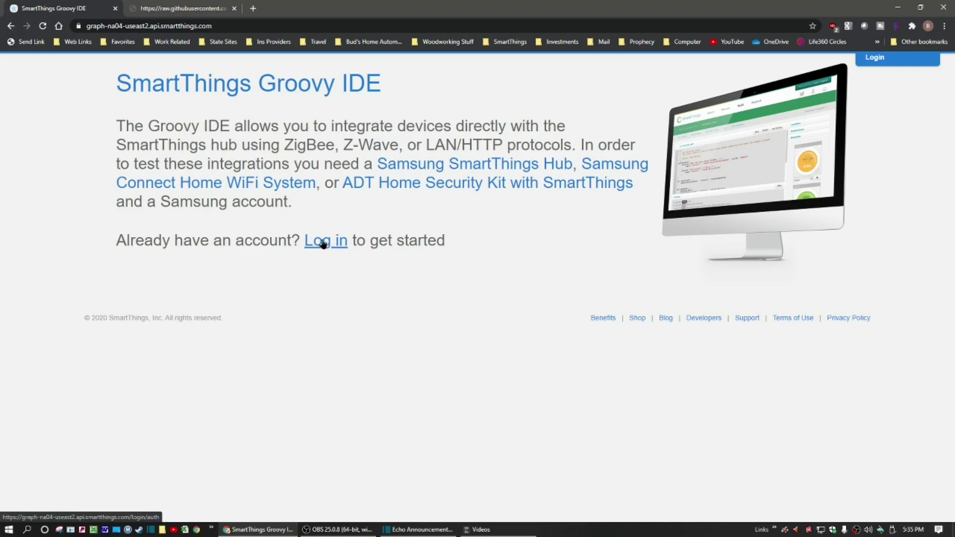
{"action": "left_click", "coordinate": [219, 25]}
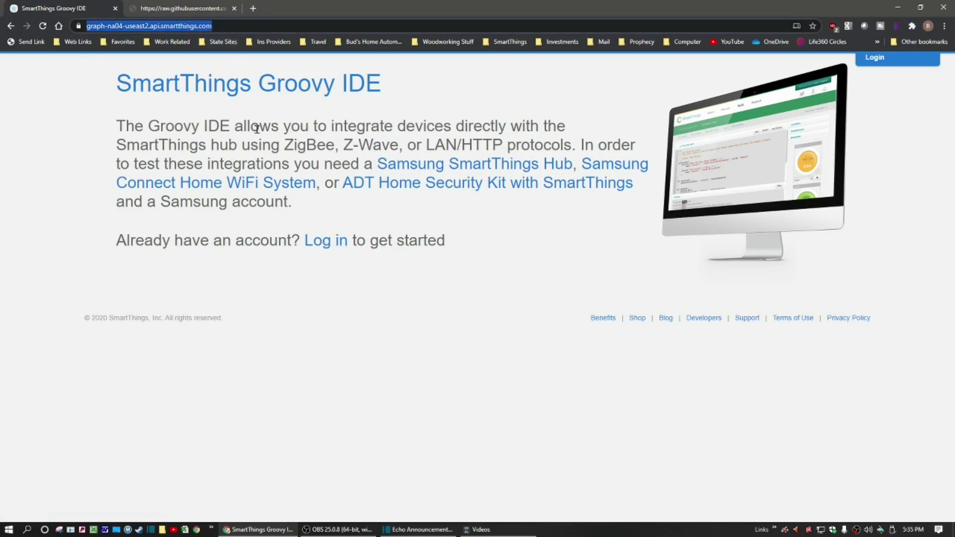
{"action": "left_click", "coordinate": [318, 242]}
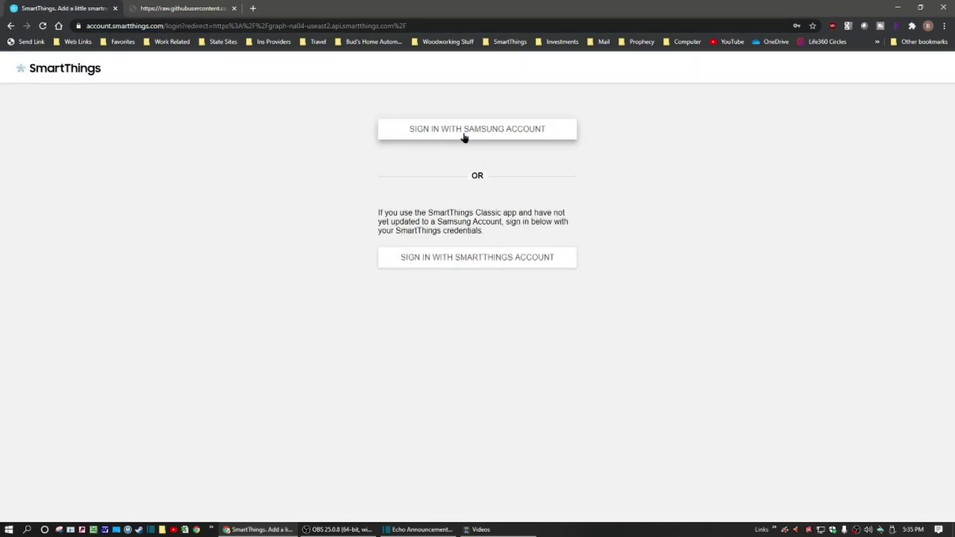
{"action": "left_click", "coordinate": [464, 136]}
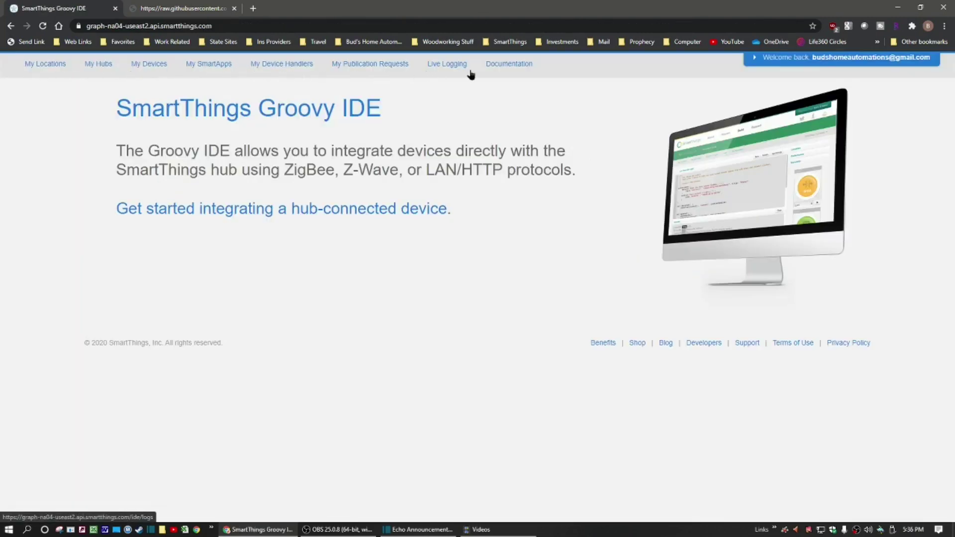
Step: Create a new device handler from code, using the copied Simulated Alexa Switch source
{"action": "left_click", "coordinate": [273, 65]}
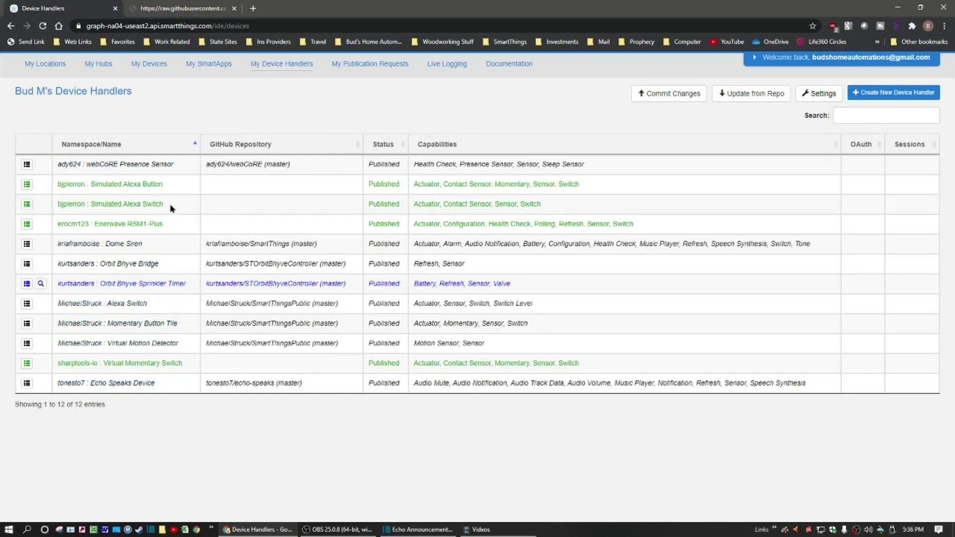
{"action": "left_click_drag", "start_coordinate": [170, 204], "coordinate": [43, 217]}
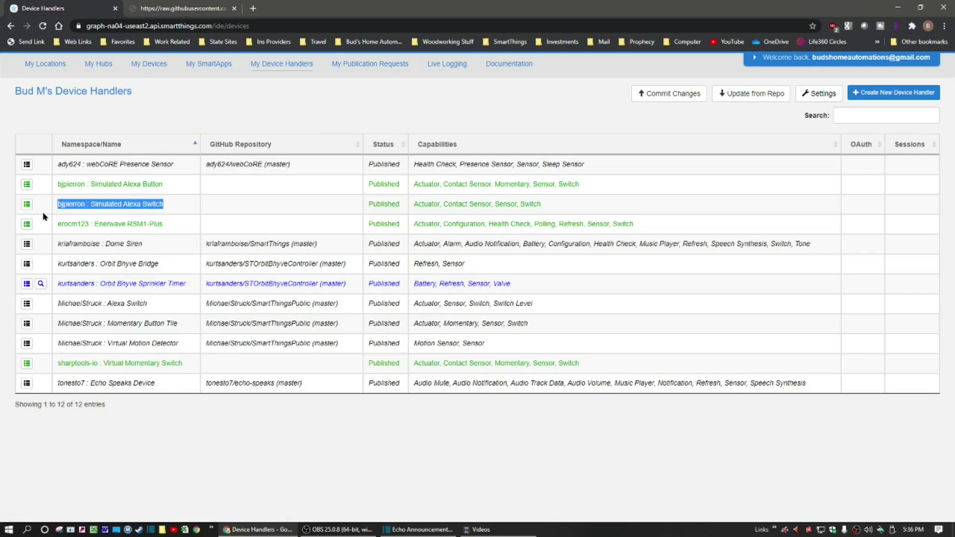
{"action": "left_click", "coordinate": [283, 211]}
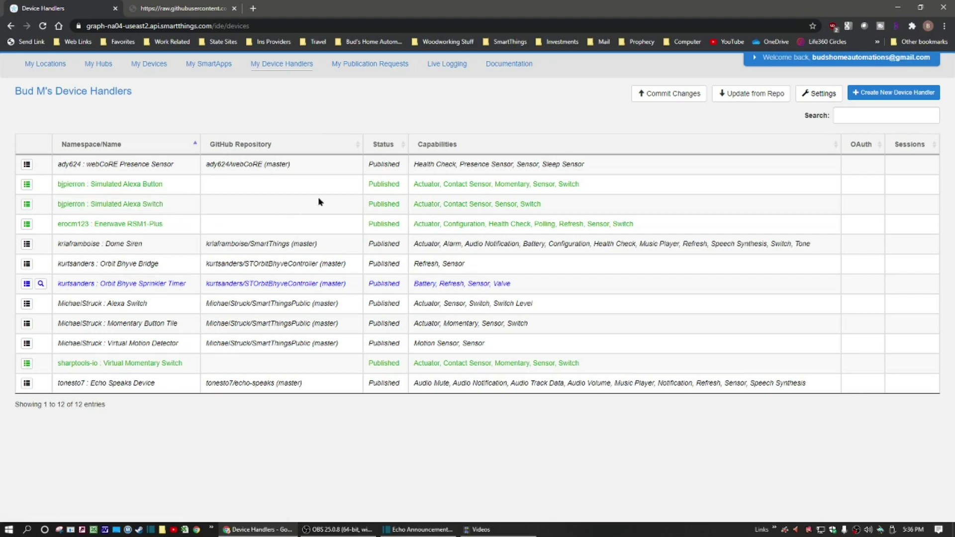
{"action": "left_click", "coordinate": [893, 94]}
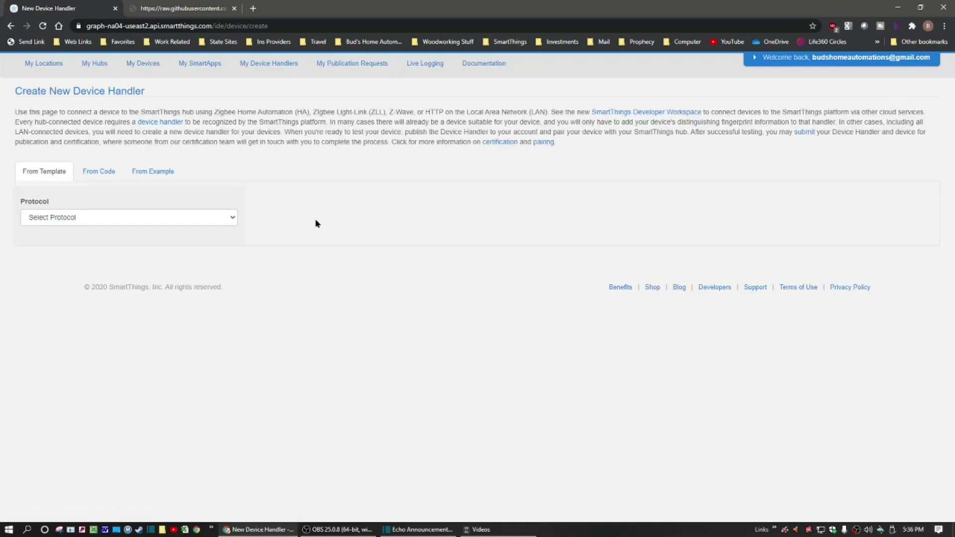
{"action": "left_click", "coordinate": [99, 171]}
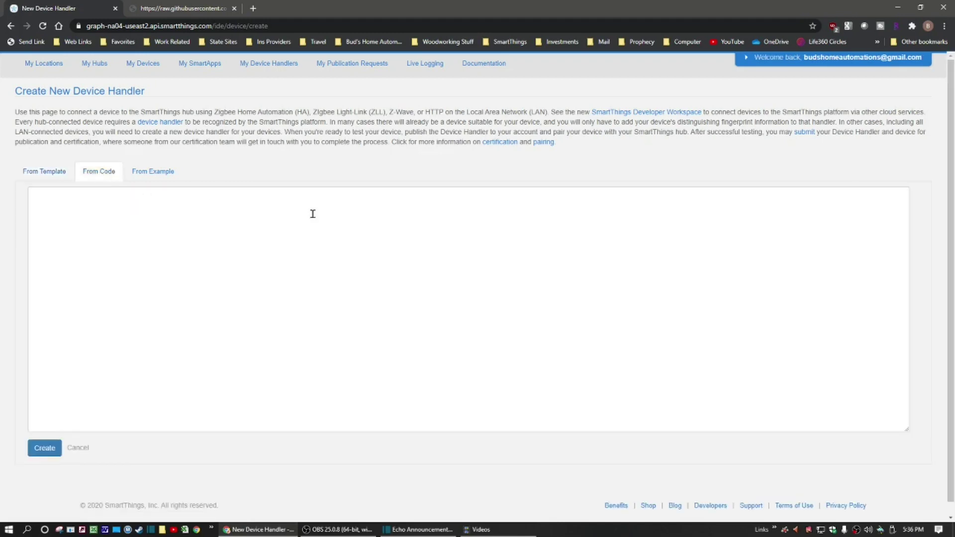
{"action": "right_click", "coordinate": [117, 215]}
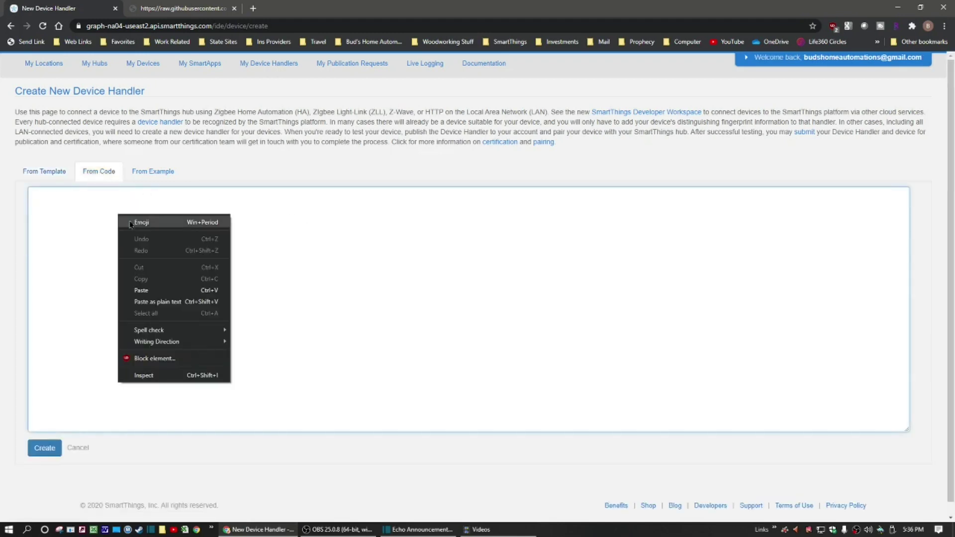
{"action": "left_click", "coordinate": [146, 295]}
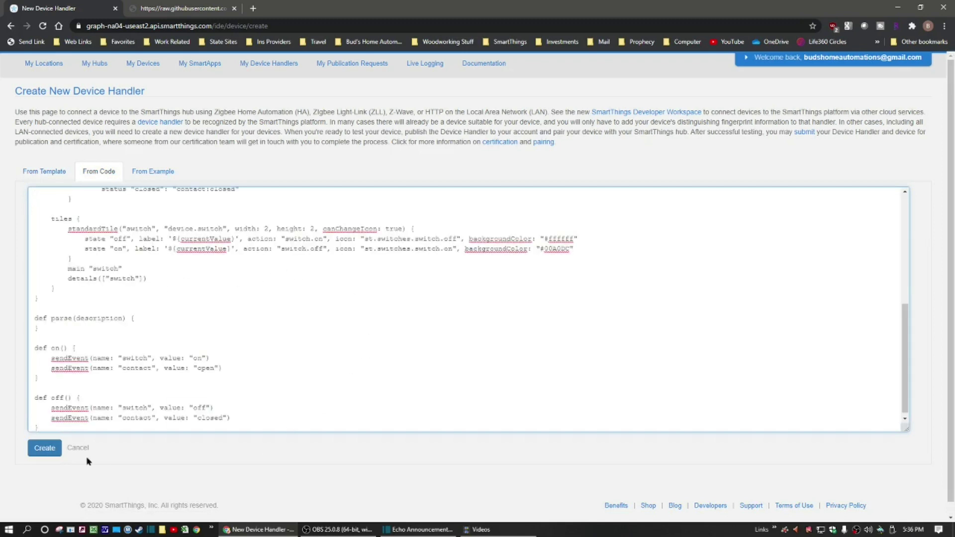
{"action": "left_click", "coordinate": [50, 450]}
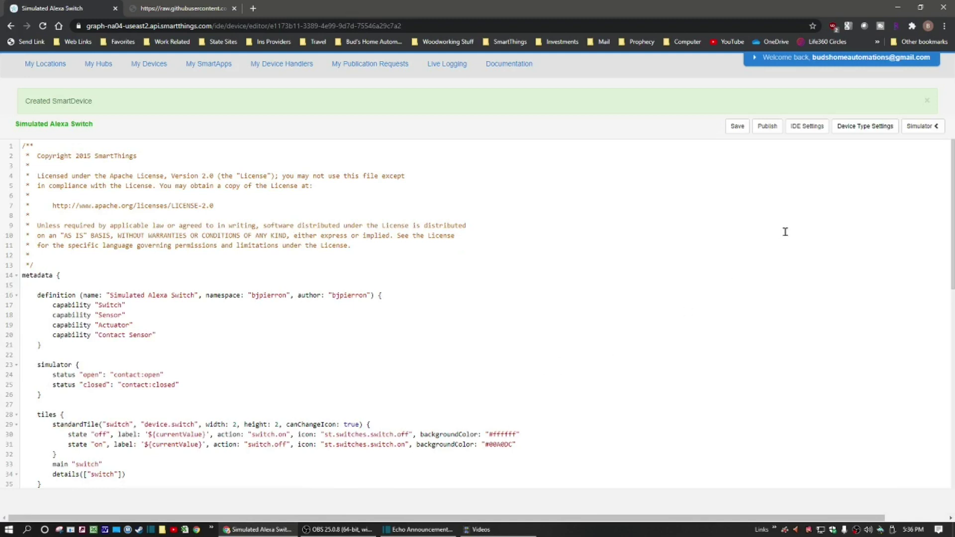
Step: Publish the new Simulated Alexa Switch device handler with the For Me option
{"action": "left_click", "coordinate": [770, 131]}
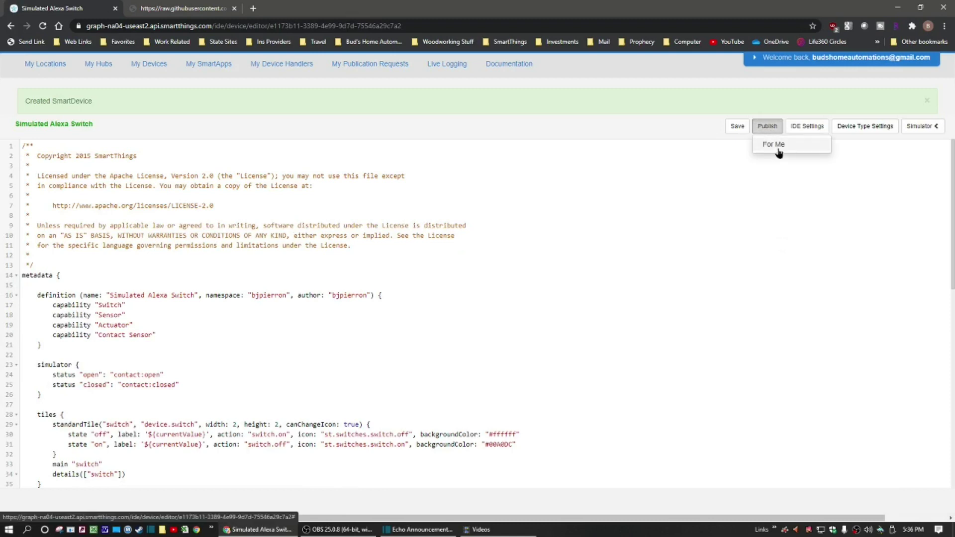
{"action": "left_click", "coordinate": [776, 146]}
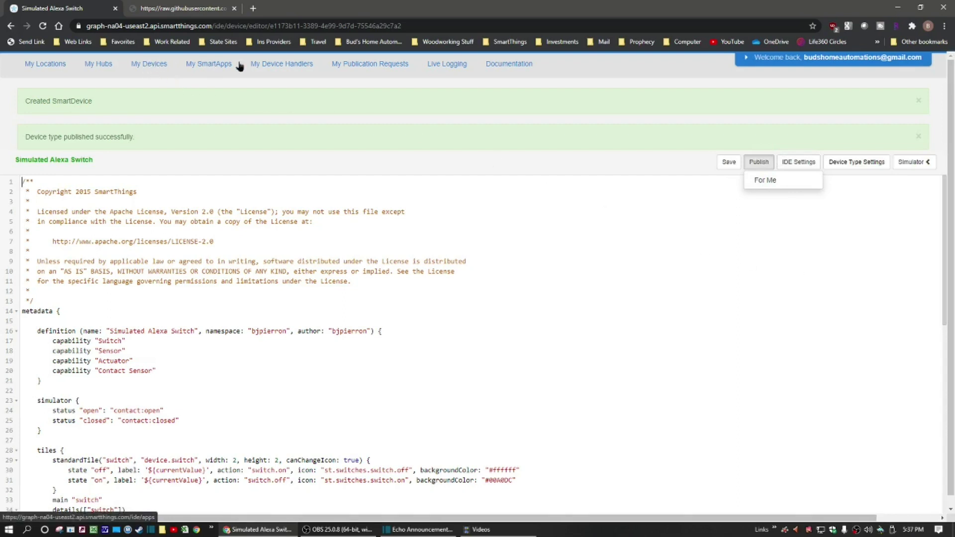
Step: Delete the duplicate bjpierron Simulated Alexa Switch handler, the second of the two entries in the device handlers list
{"action": "left_click", "coordinate": [273, 66]}
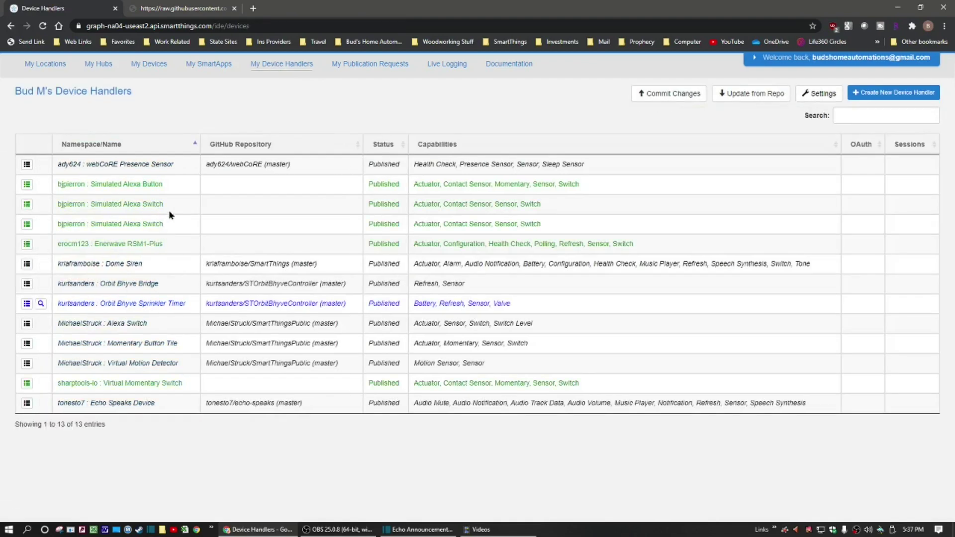
{"action": "left_click_drag", "start_coordinate": [167, 204], "coordinate": [41, 207]}
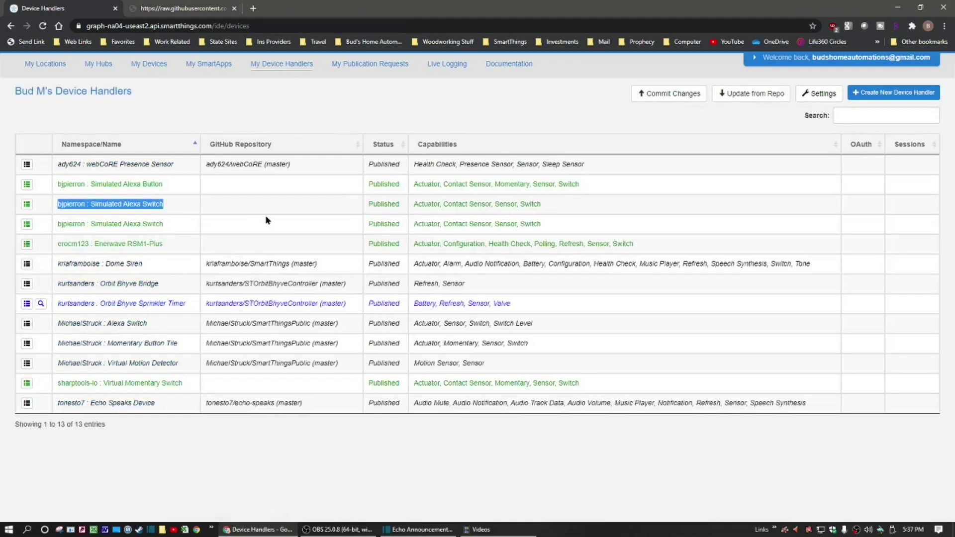
{"action": "left_click_drag", "start_coordinate": [266, 220], "coordinate": [26, 223]}
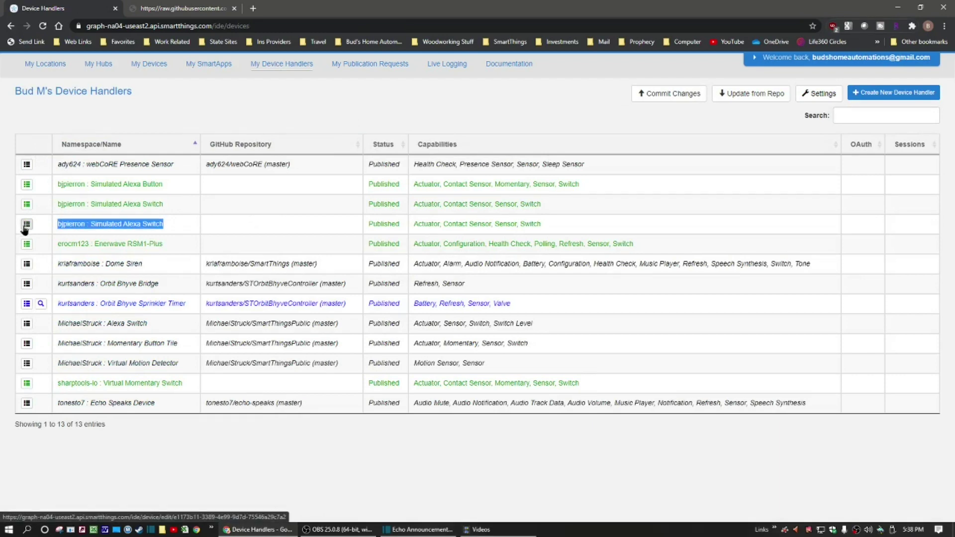
{"action": "left_click", "coordinate": [26, 225]}
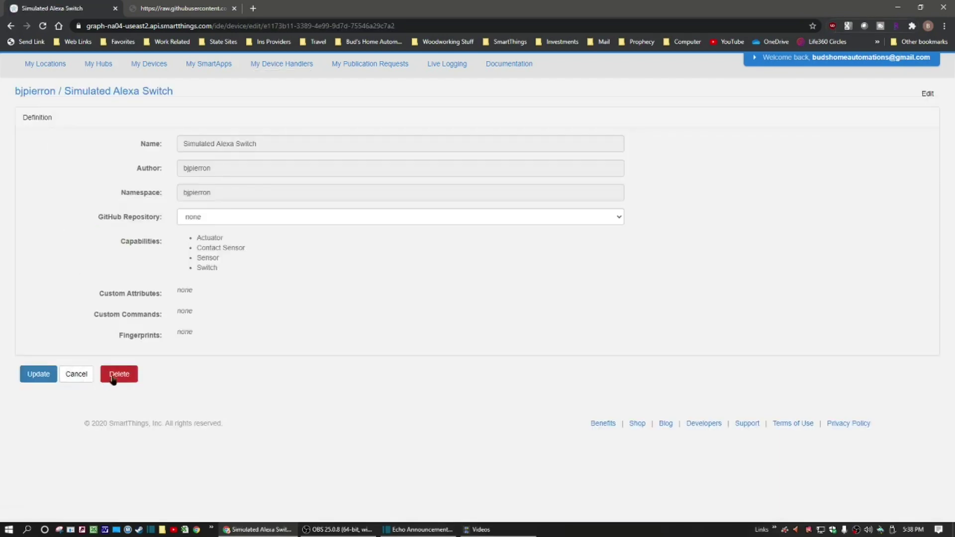
{"action": "left_click", "coordinate": [119, 373]}
{"action": "left_click", "coordinate": [524, 82]}
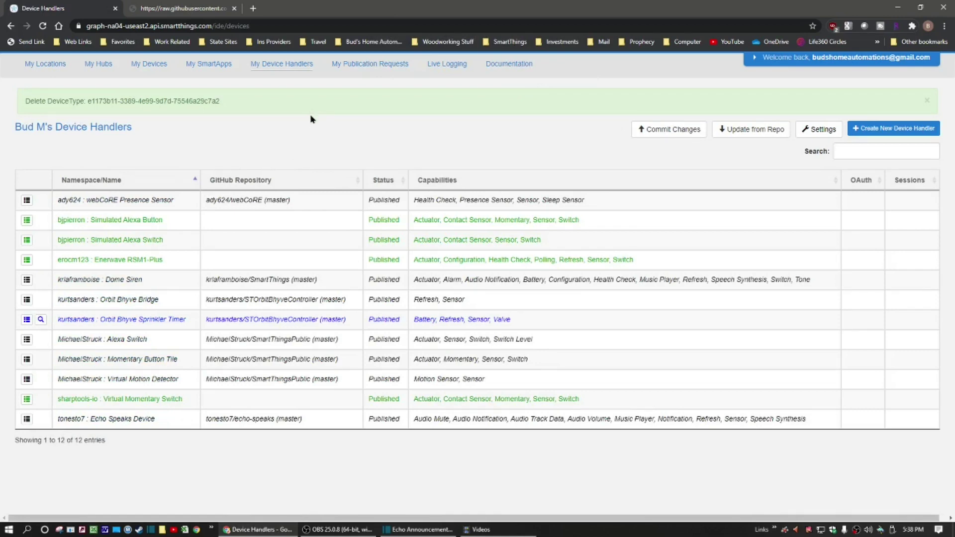
{"action": "left_click_drag", "start_coordinate": [177, 241], "coordinate": [43, 234]}
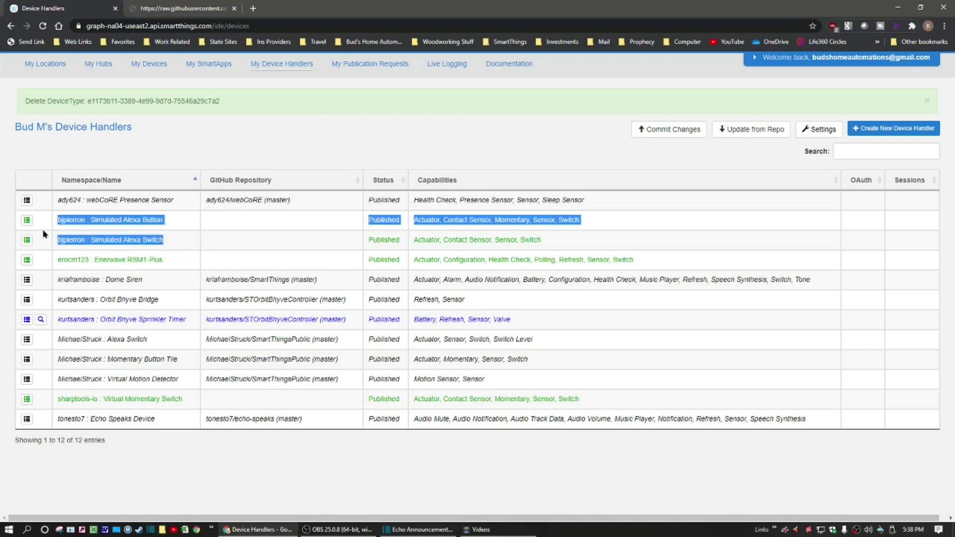
{"action": "left_click", "coordinate": [199, 159]}
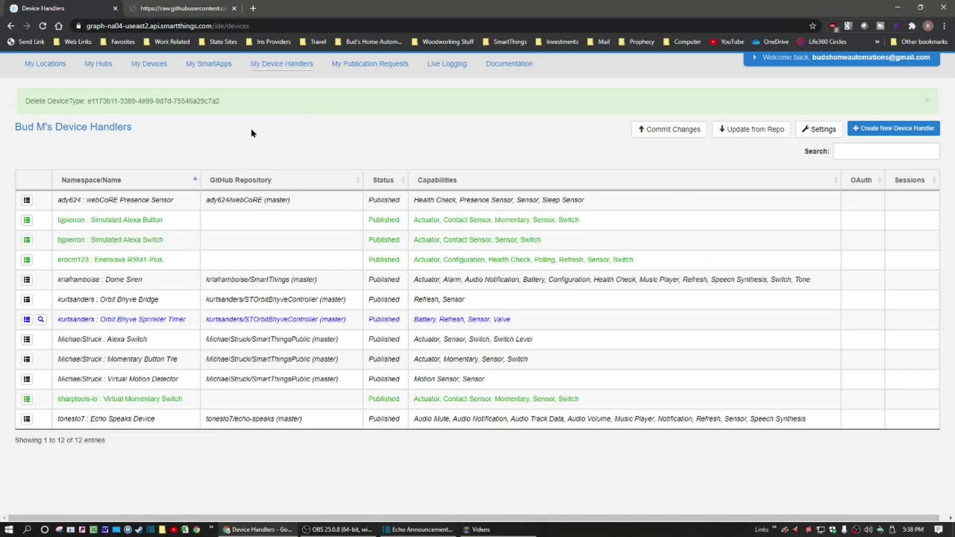
Step: Open the My Devices page of the IDE
{"action": "left_click", "coordinate": [147, 67]}
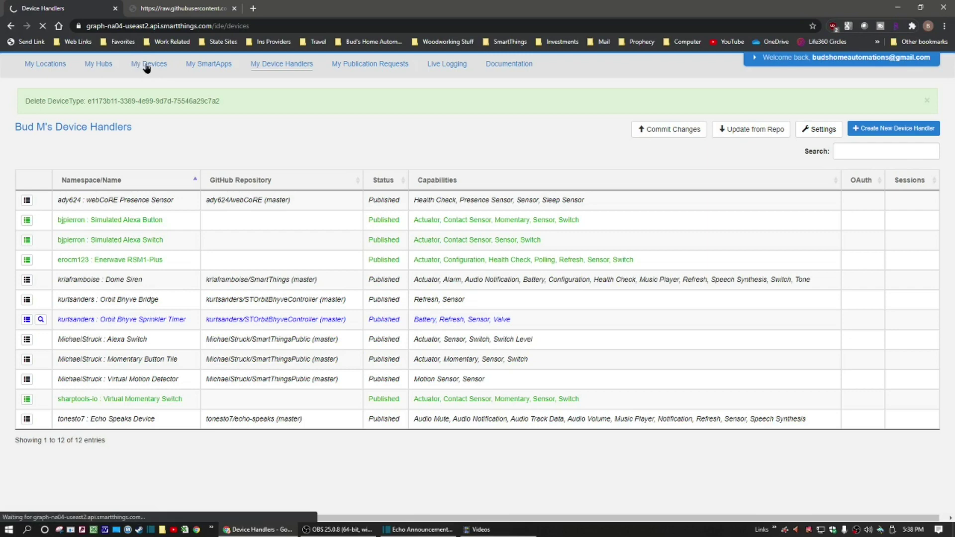